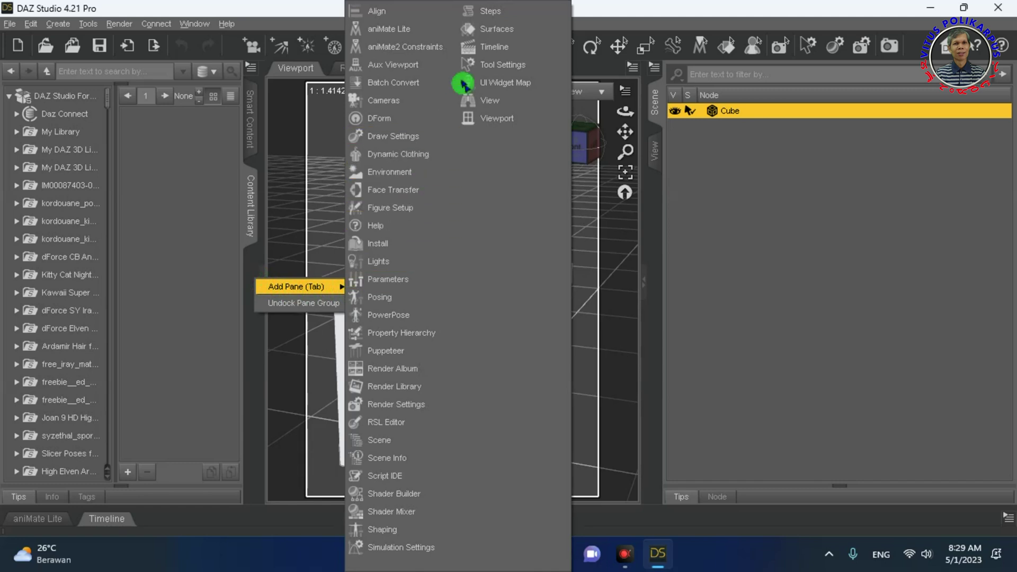
Add the Surfaces pane to the workspace and activate the Universal tool with the Cube selected.
left_click(527, 35)
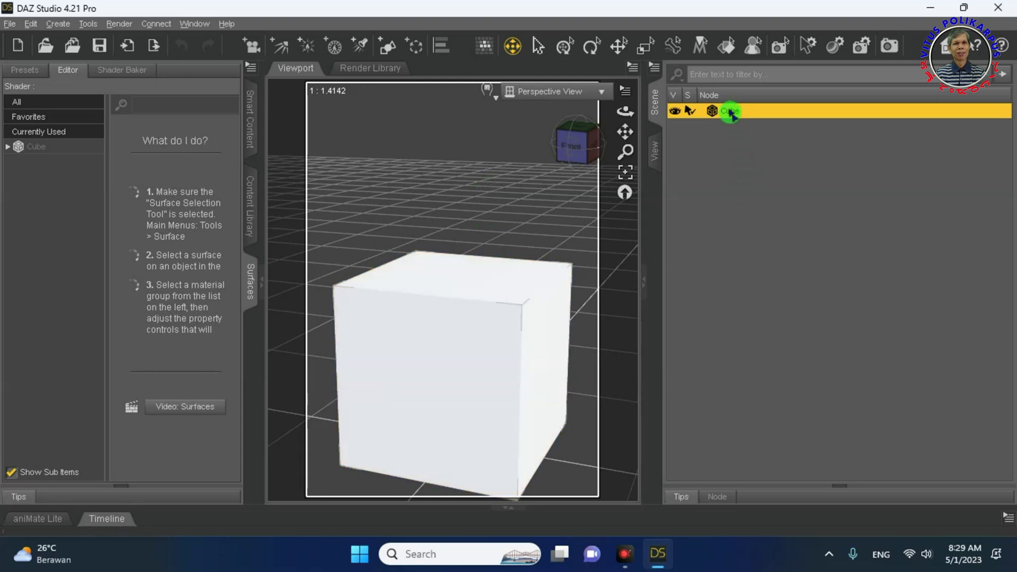
left_click(447, 386)
left_click(565, 45)
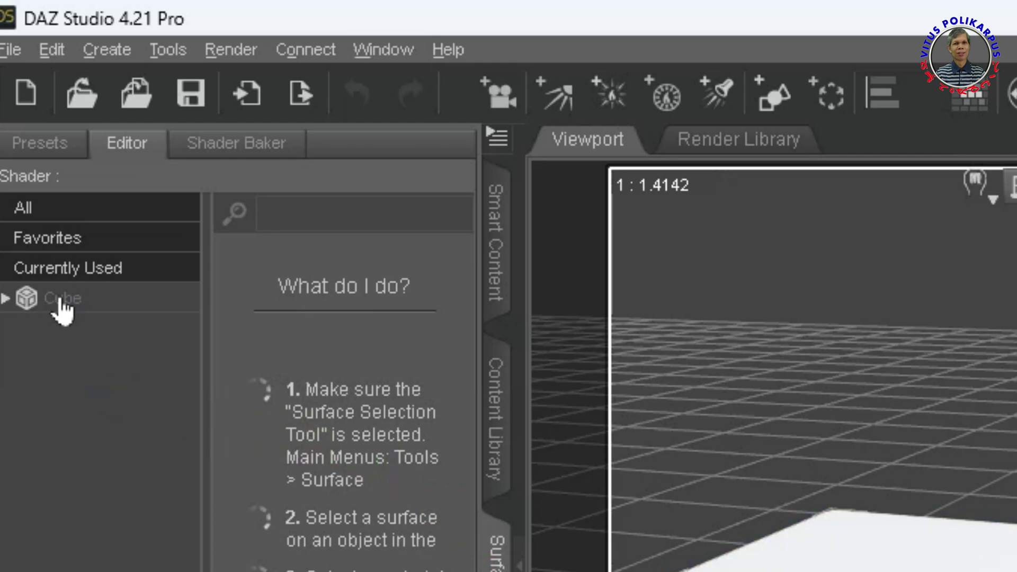
Expand the Cube's Default surface and show its Base properties for editing.
left_click(111, 178)
double_click(68, 299)
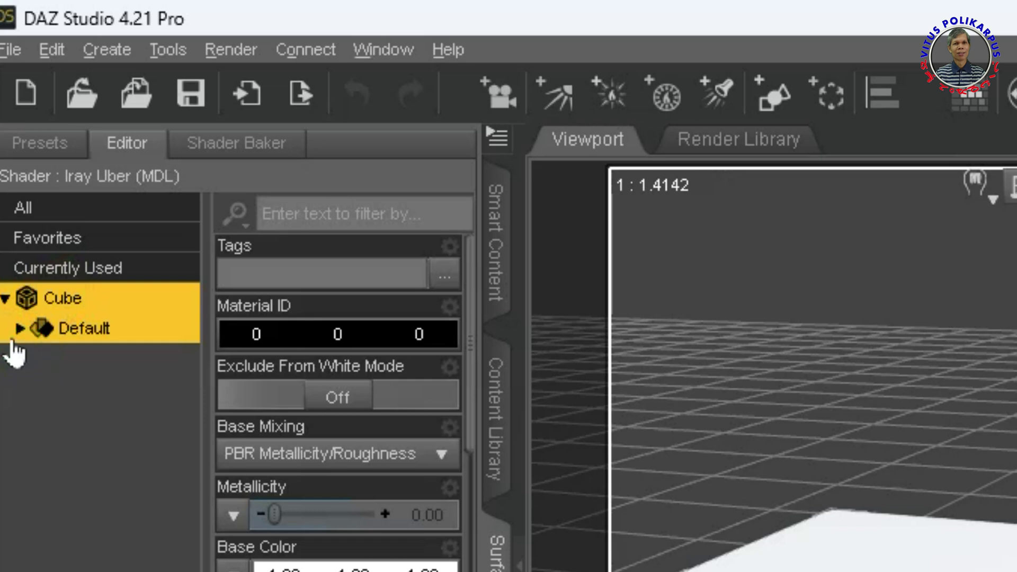
left_click(19, 329)
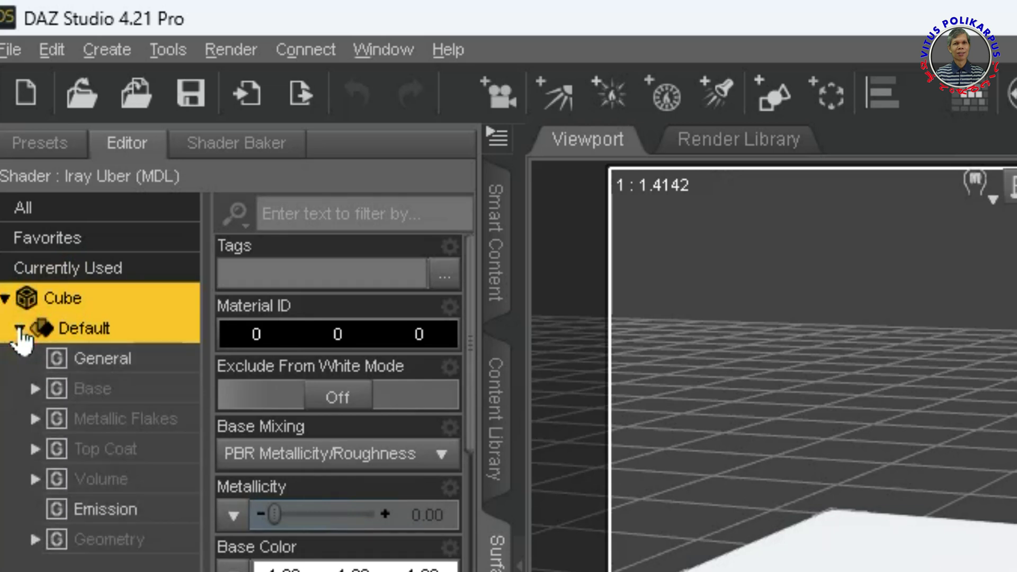
left_click(82, 392)
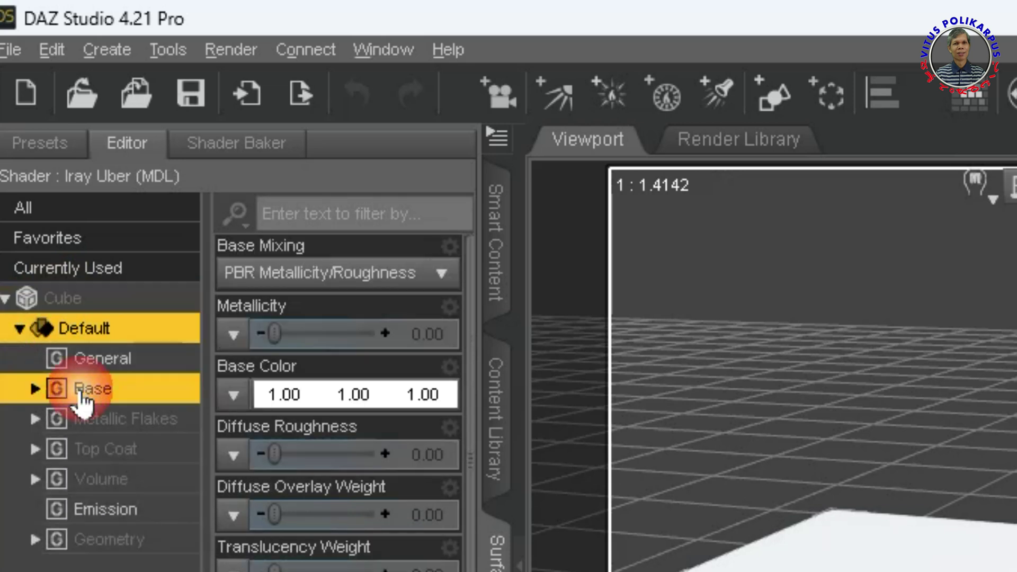
Set the Cube's Base Color to the dark teal basic color, RGB 0, 64, 64.
left_click(316, 395)
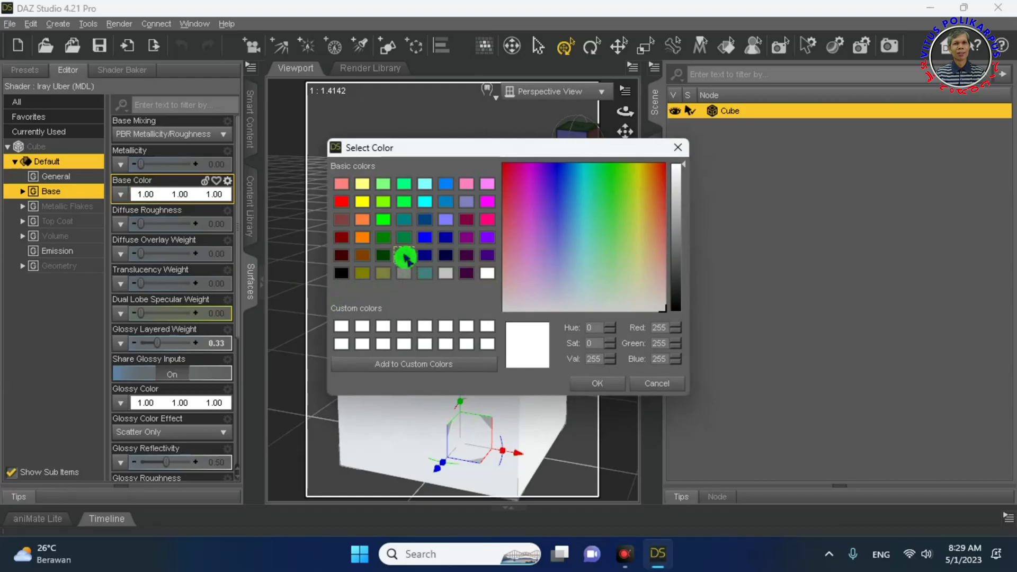
left_click(404, 256)
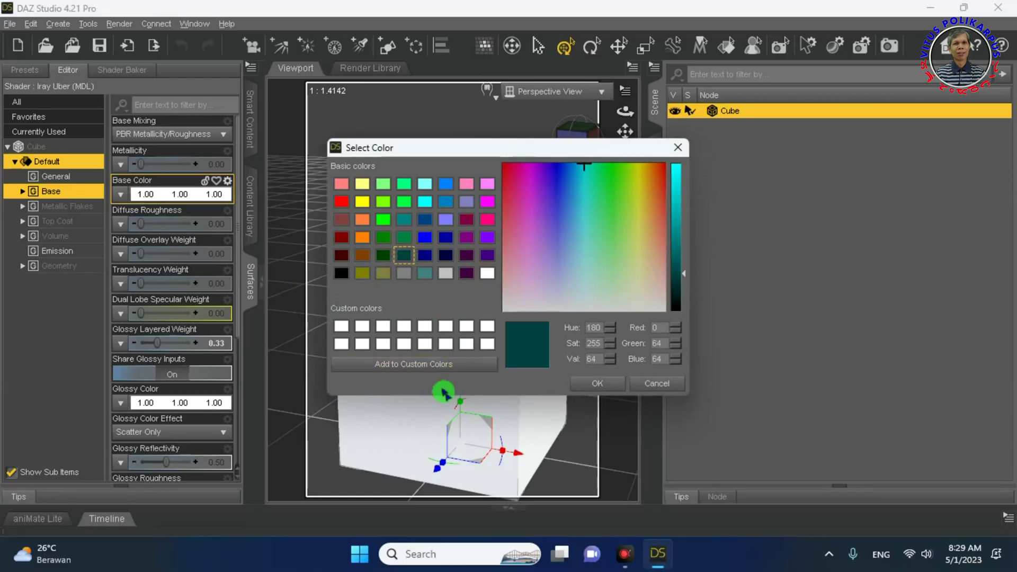
left_click(597, 384)
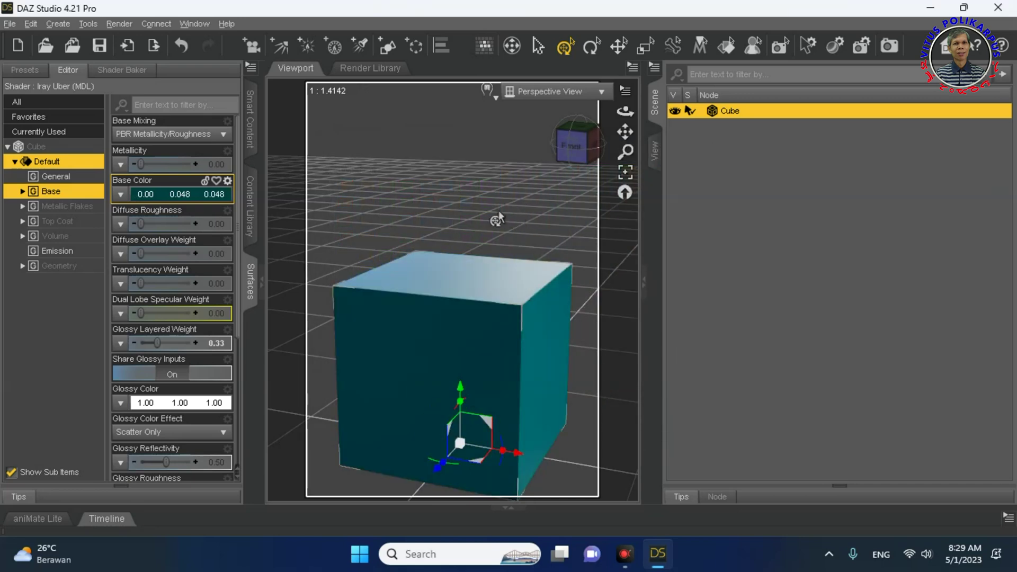
Change the Cube's Base Color to the light yellow basic color.
left_click(144, 195)
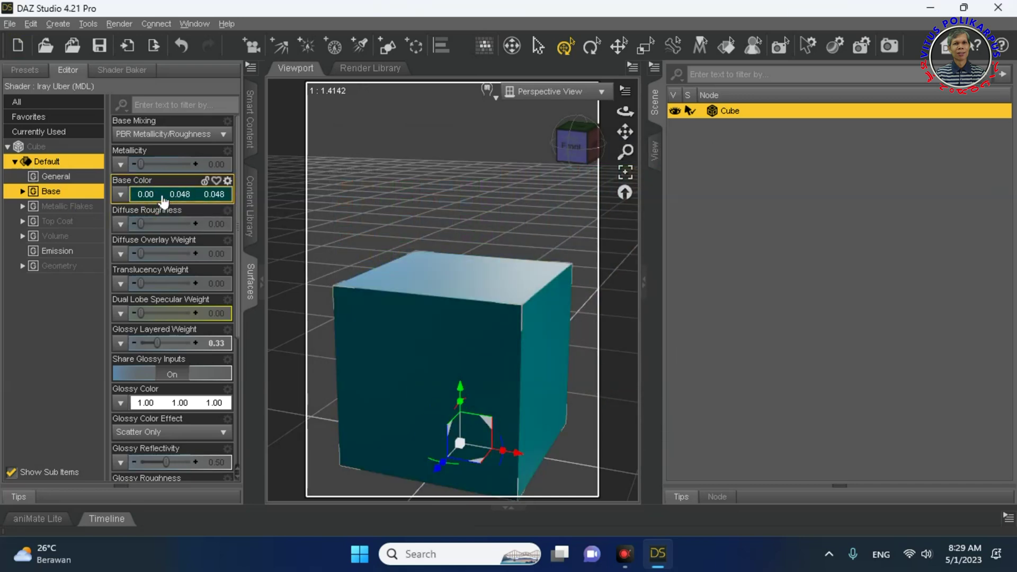
left_click(163, 200)
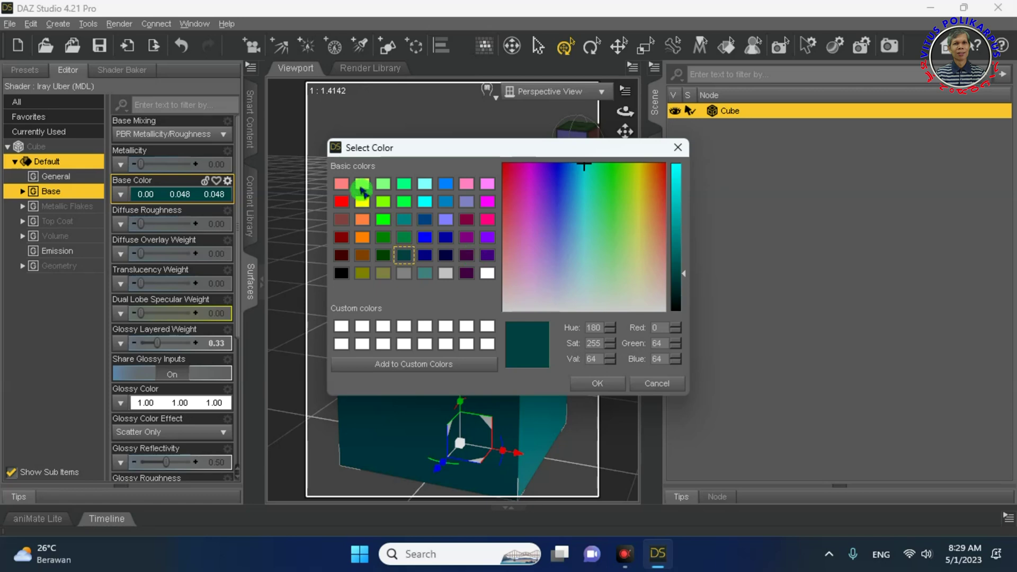
left_click(639, 236)
left_click(595, 385)
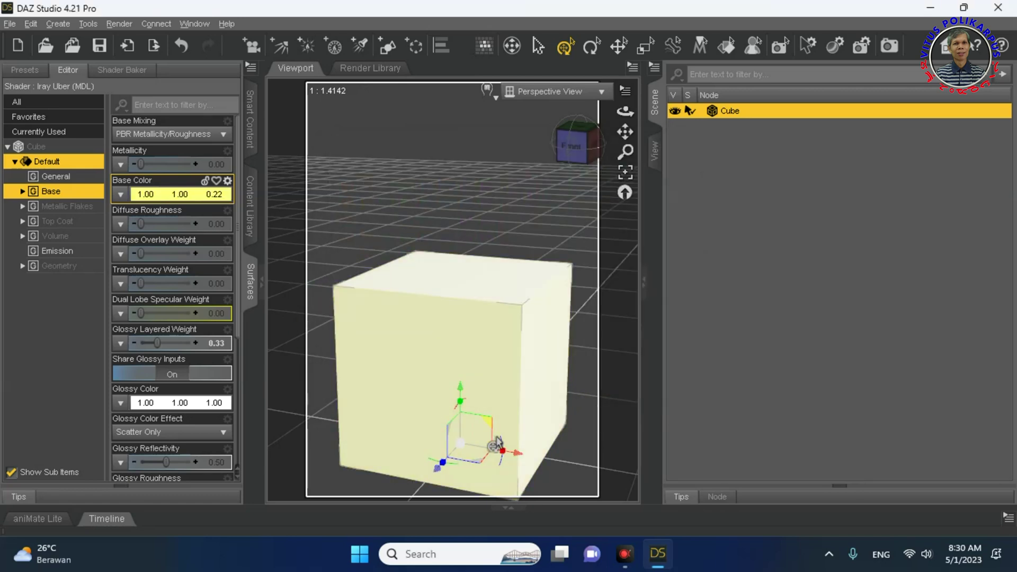
Set the Cube's Base Color to the muted blue-violet basic color, RGB 128, 128, 192.
left_click(144, 195)
left_click(466, 207)
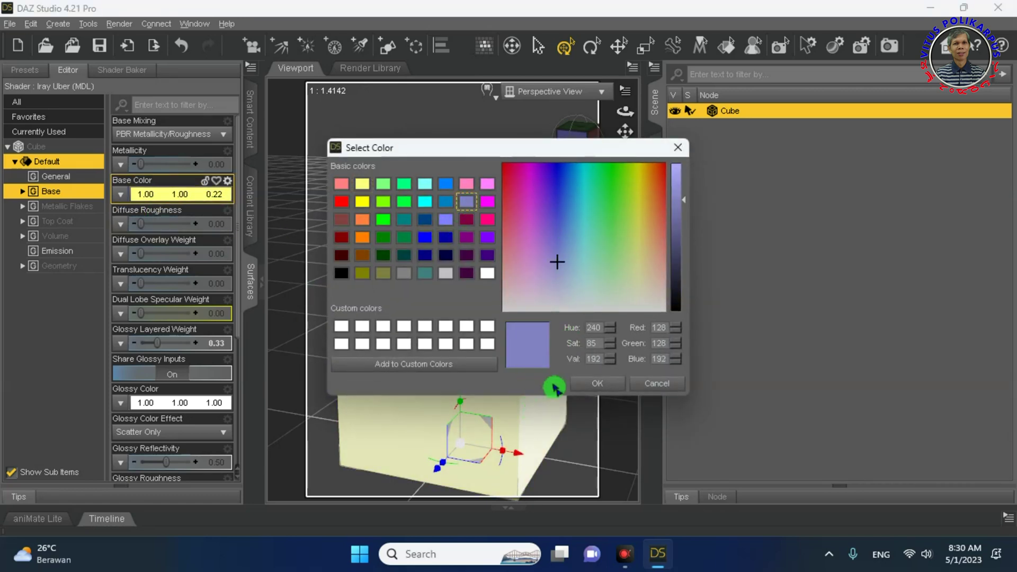
left_click(597, 389)
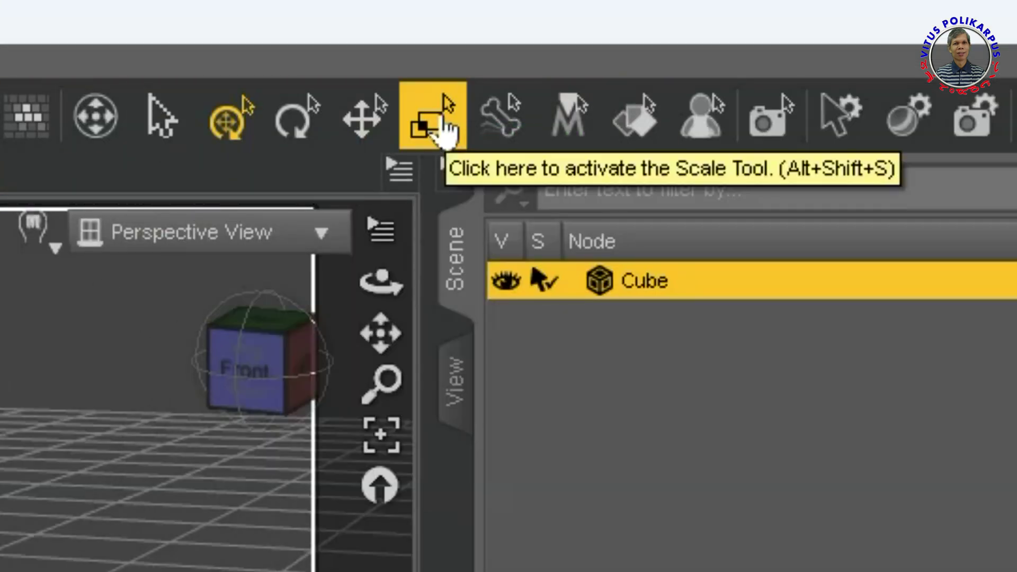
Reduce the Cube's height along the Y axis with the Scale tool, leaving it a little flatter than a cube.
left_click(445, 132)
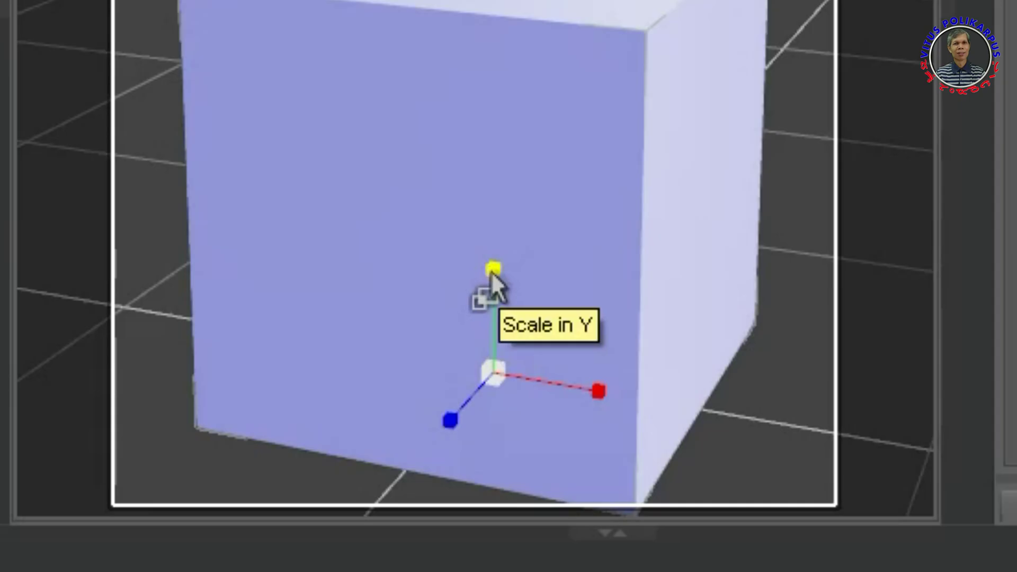
left_click_drag(493, 271, 501, 402)
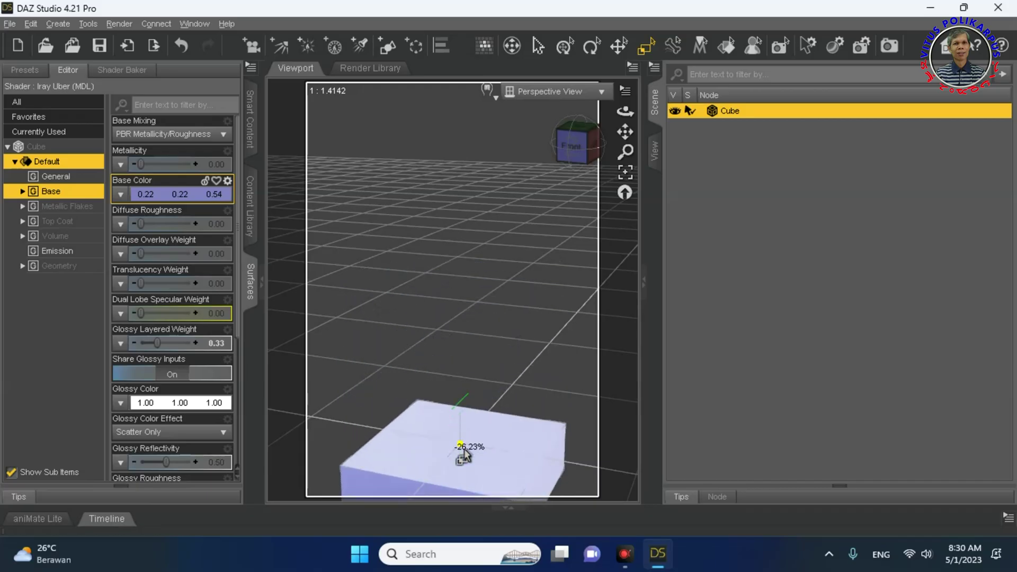
left_click_drag(464, 455, 461, 419)
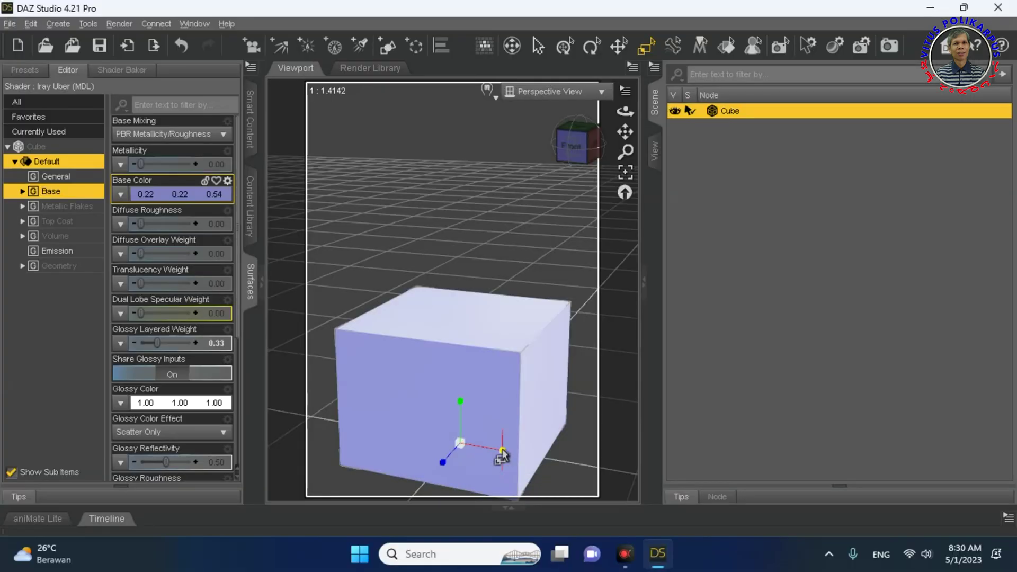
Scale the Cube back and forth along the X and Z axes, leaving it slightly enlarged.
left_click_drag(552, 360, 696, 398)
left_click_drag(561, 466, 503, 454)
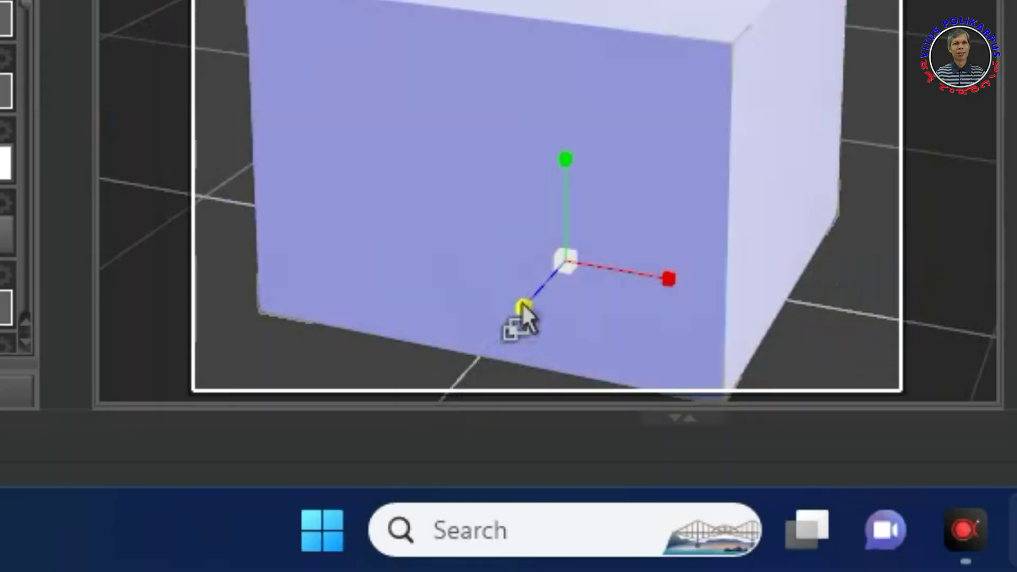
left_click_drag(522, 305, 549, 300)
mouse_move(454, 462)
left_mouse_down()
mouse_move(493, 404)
mouse_move(447, 466)
mouse_move(444, 489)
mouse_move(498, 420)
mouse_move(445, 482)
mouse_move(472, 422)
mouse_move(440, 475)
left_mouse_up()
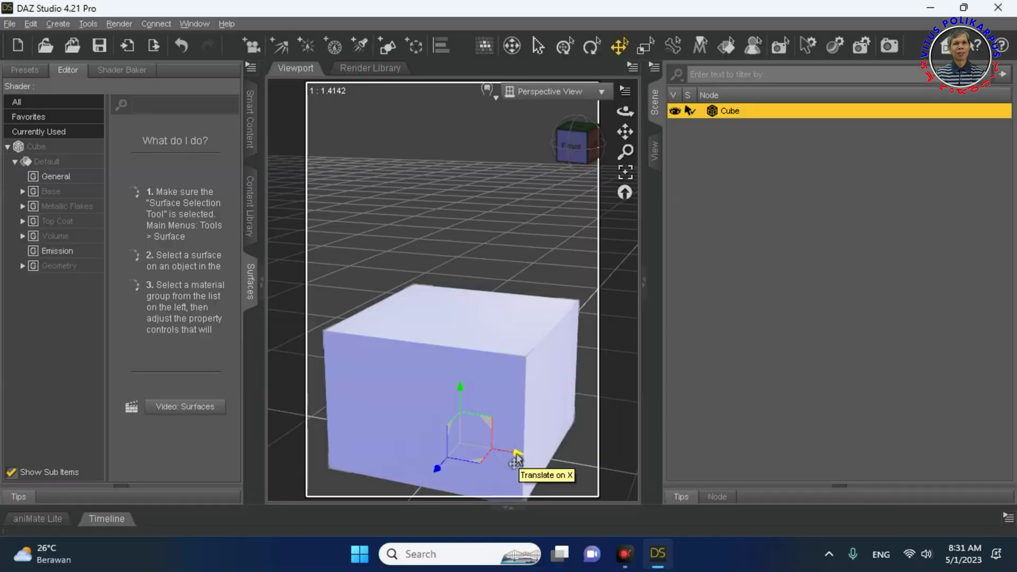
Translate the Cube along the X, Y and Z axes so that it sits farther back on the grid.
left_click_drag(498, 313, 546, 333)
left_click_drag(538, 465, 501, 457)
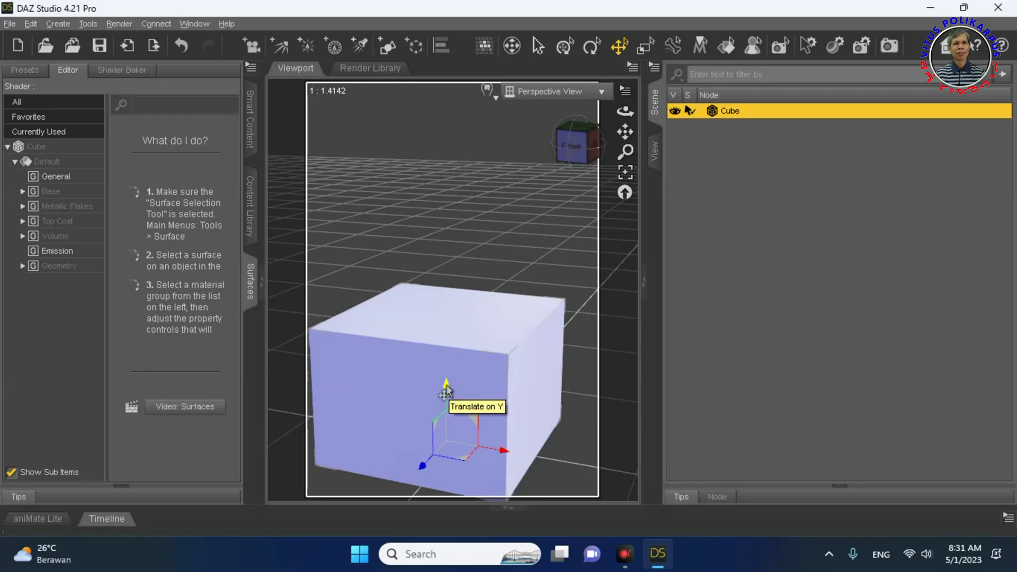
left_click_drag(549, 296, 600, 53)
left_click_drag(469, 295, 476, 348)
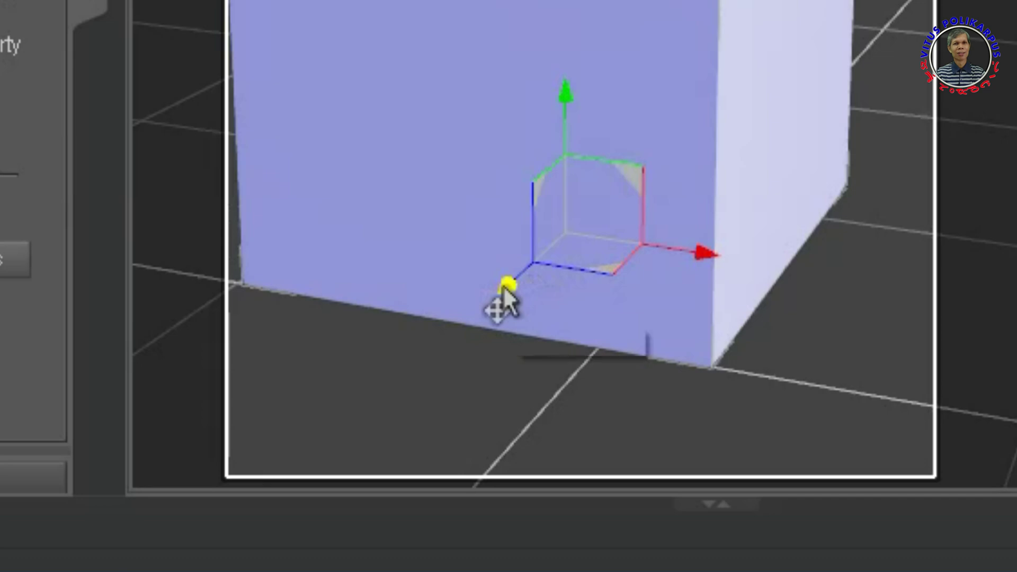
left_click_drag(504, 288, 474, 382)
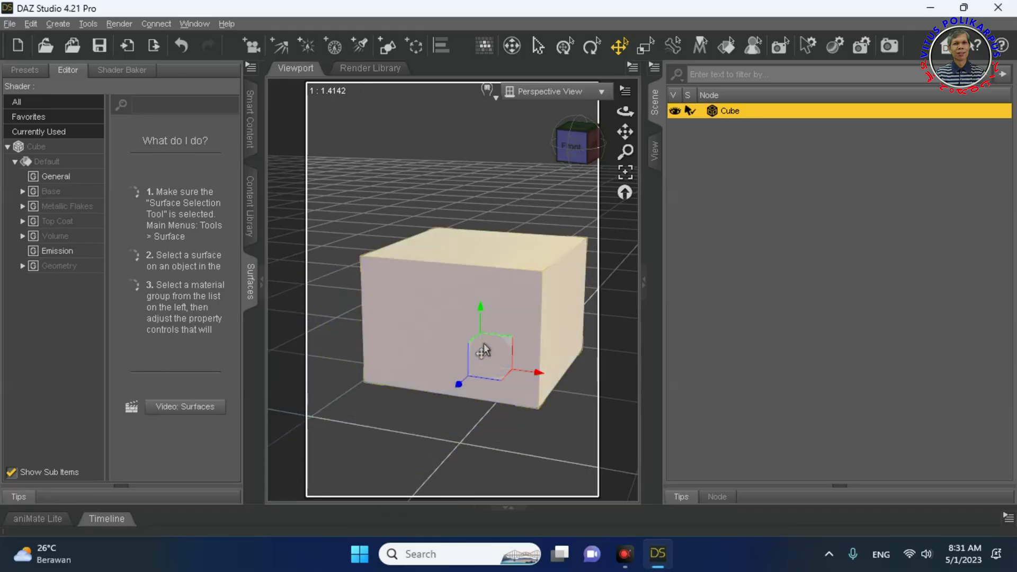
Rotate the Cube about its X, Z and Y axes with the Rotate tool, leaving it tilted toward the viewer.
left_click(664, 157)
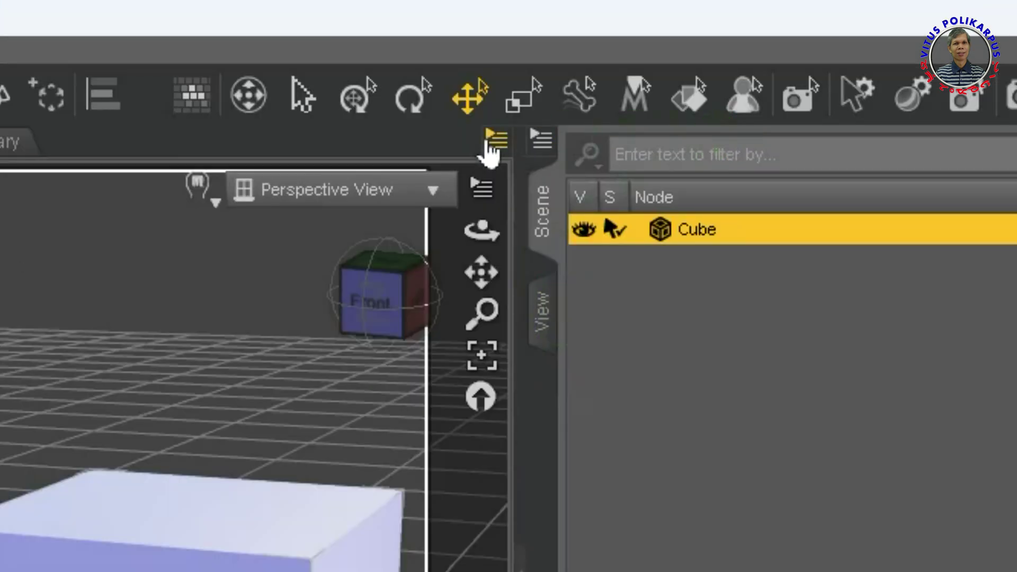
left_click(595, 51)
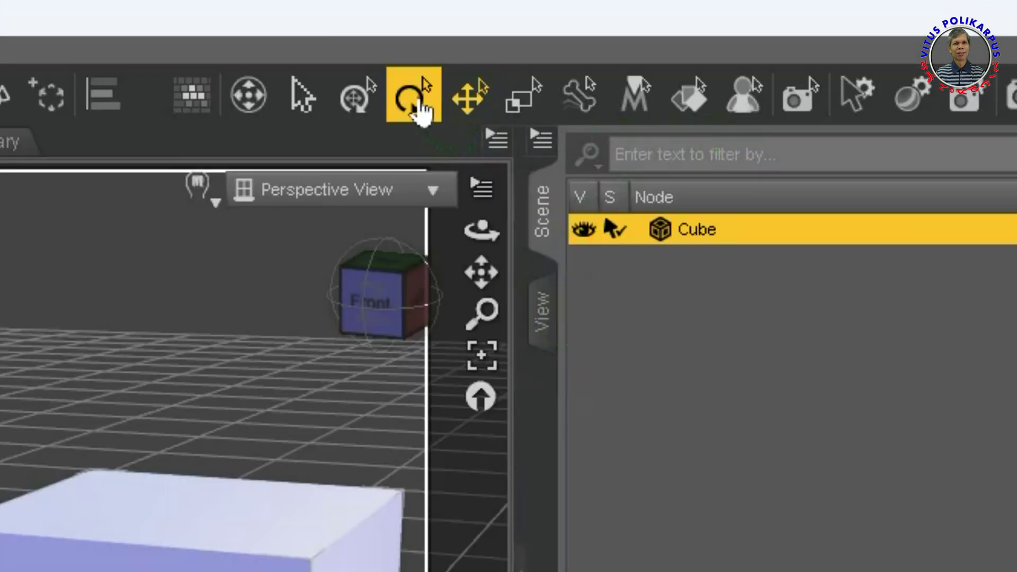
left_click(609, 272)
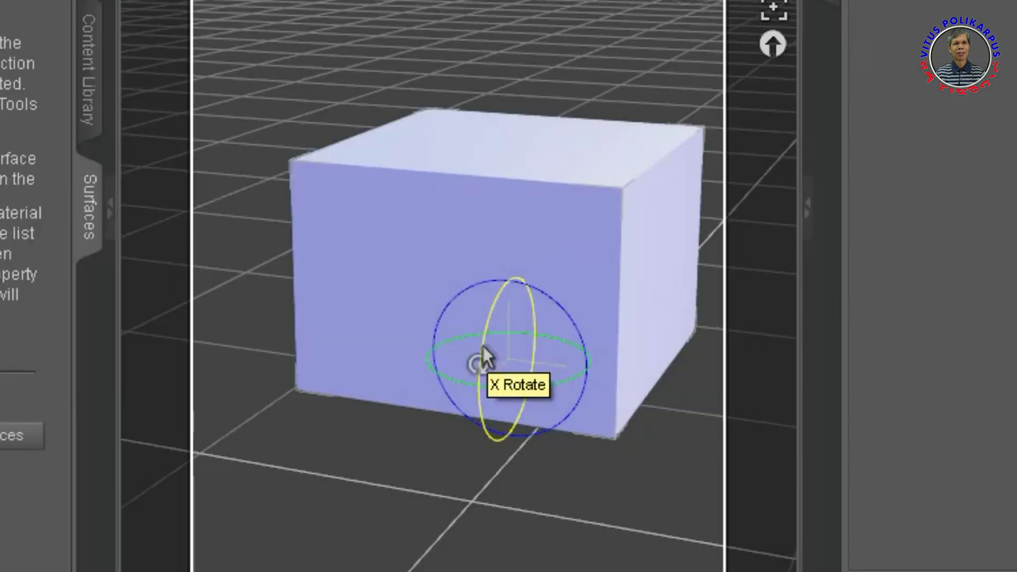
left_click(497, 363)
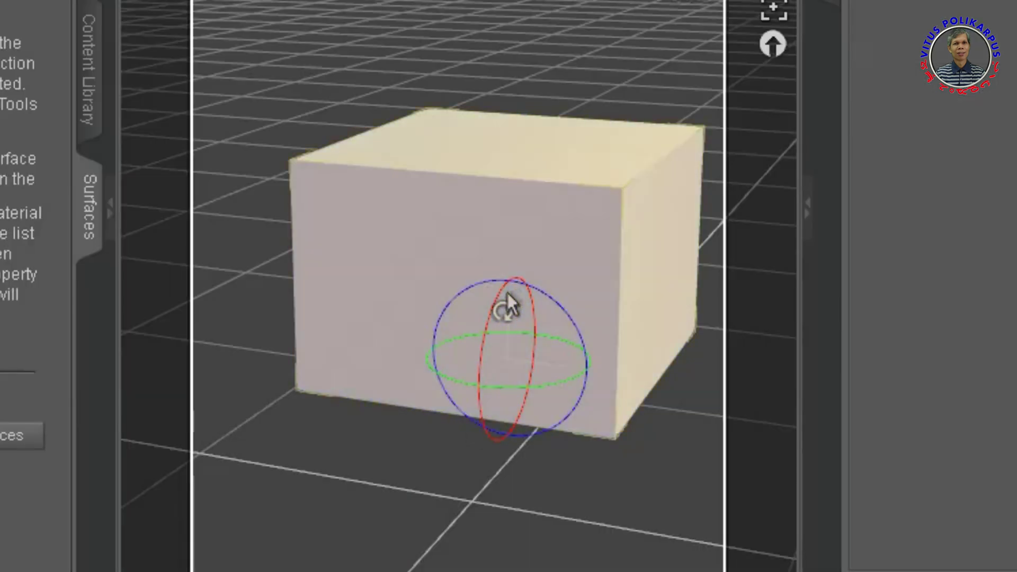
left_click_drag(490, 312, 618, 340)
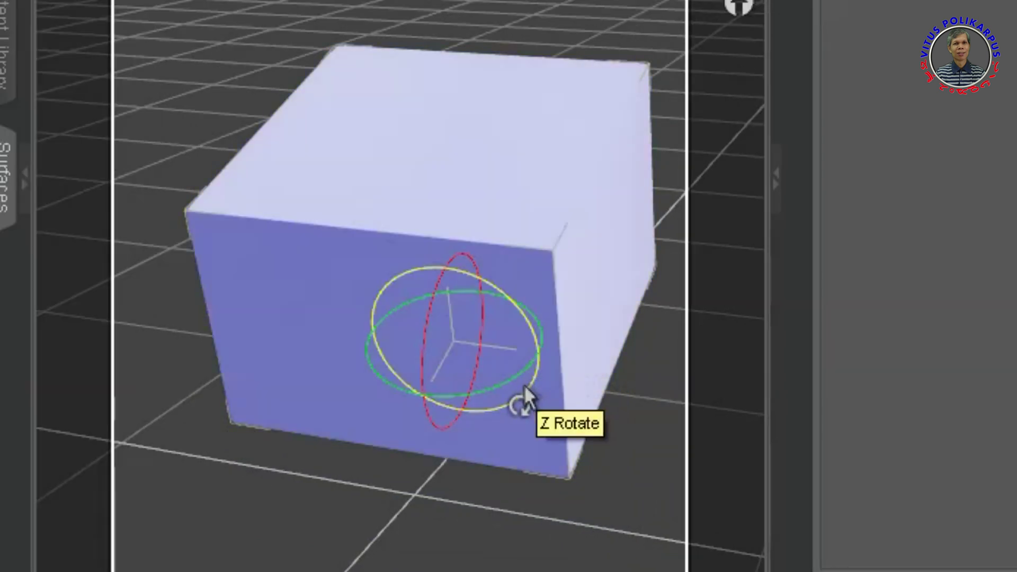
left_click_drag(532, 386, 574, 456)
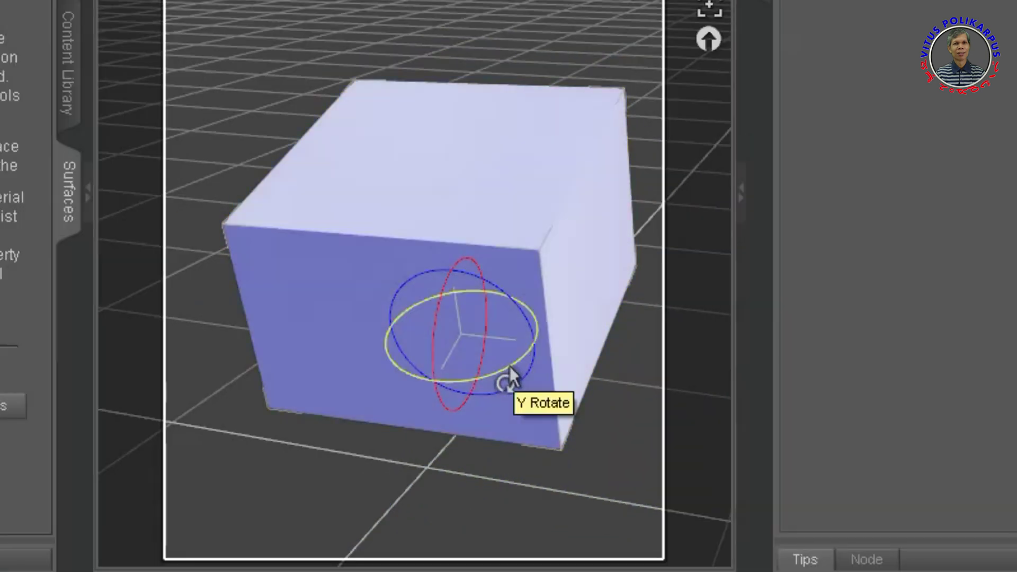
left_click_drag(510, 366, 426, 346)
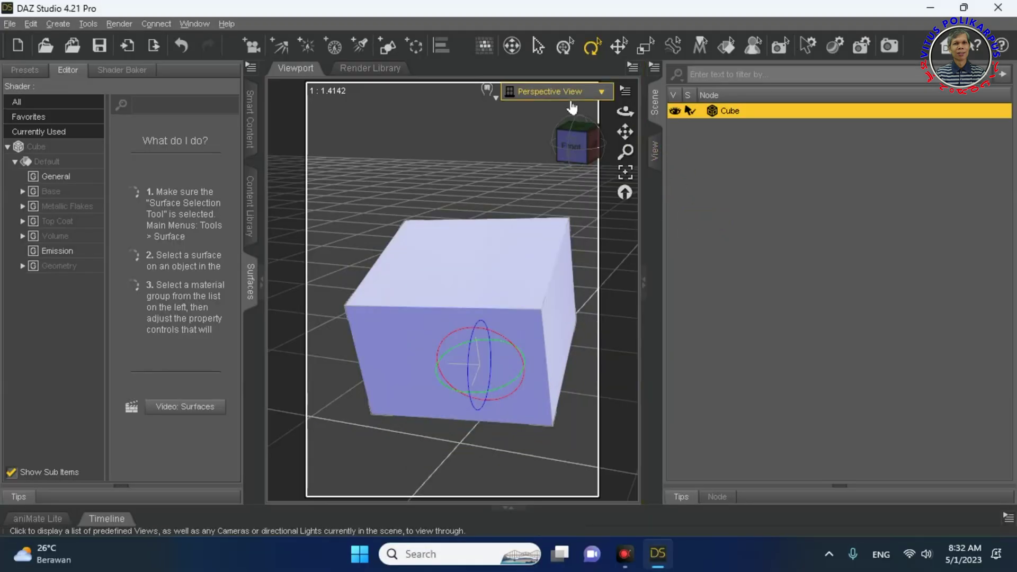
Enlarge the Cube uniformly with the Universal tool's General Scale handle, then shrink it to slightly below its starting size.
left_click(564, 49)
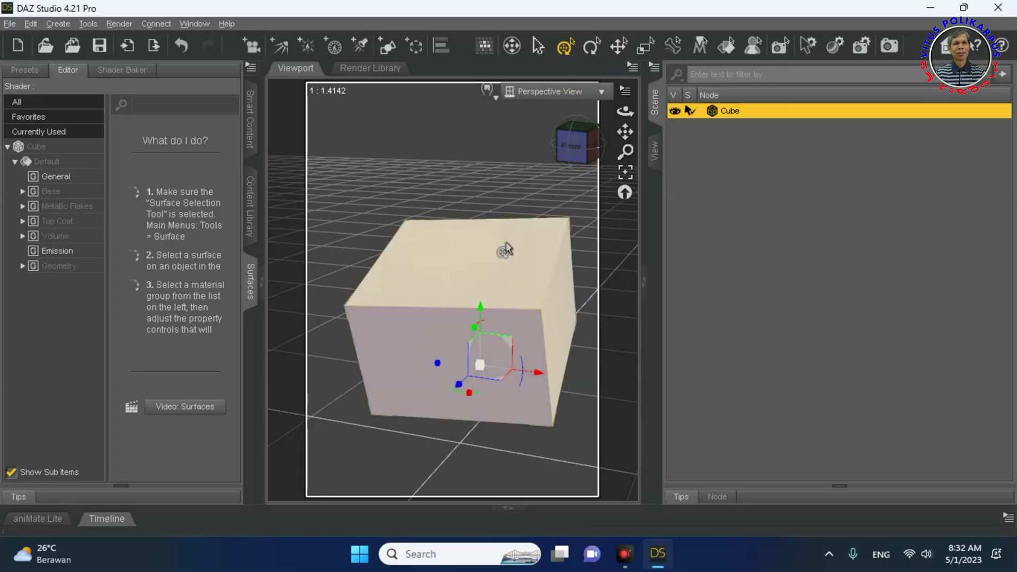
left_click(492, 376)
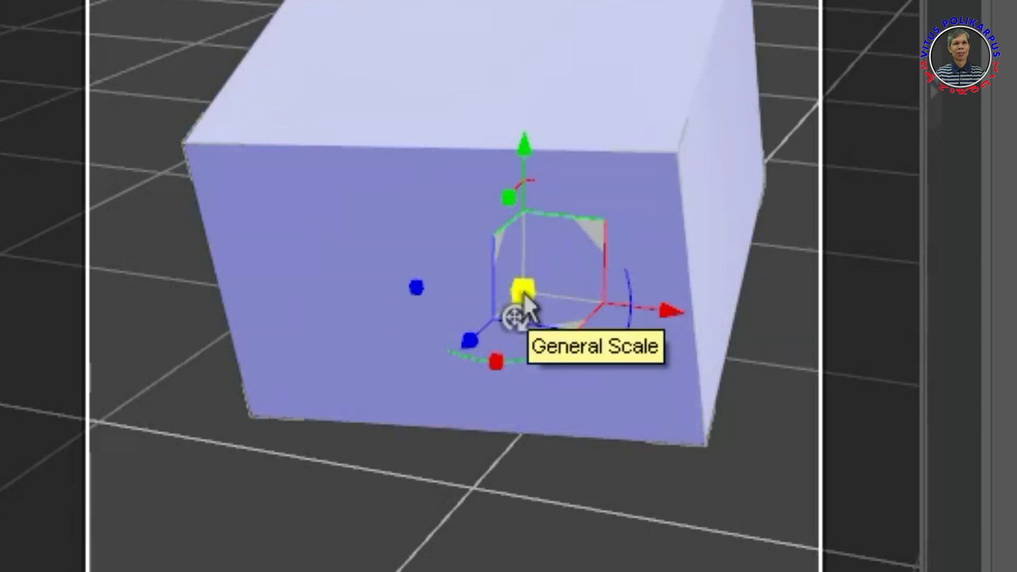
left_click_drag(523, 291, 565, 136)
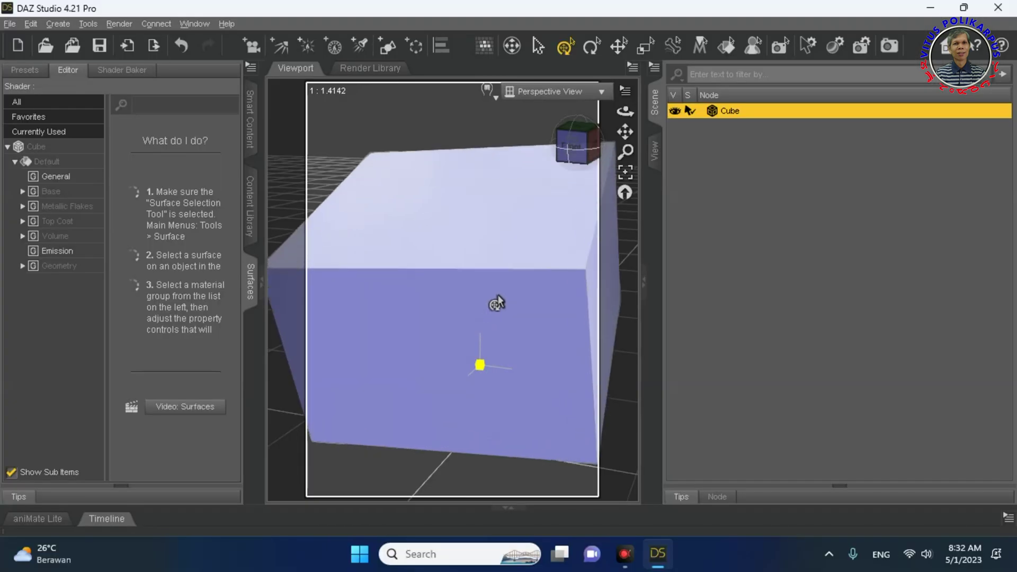
left_click_drag(498, 302, 477, 373)
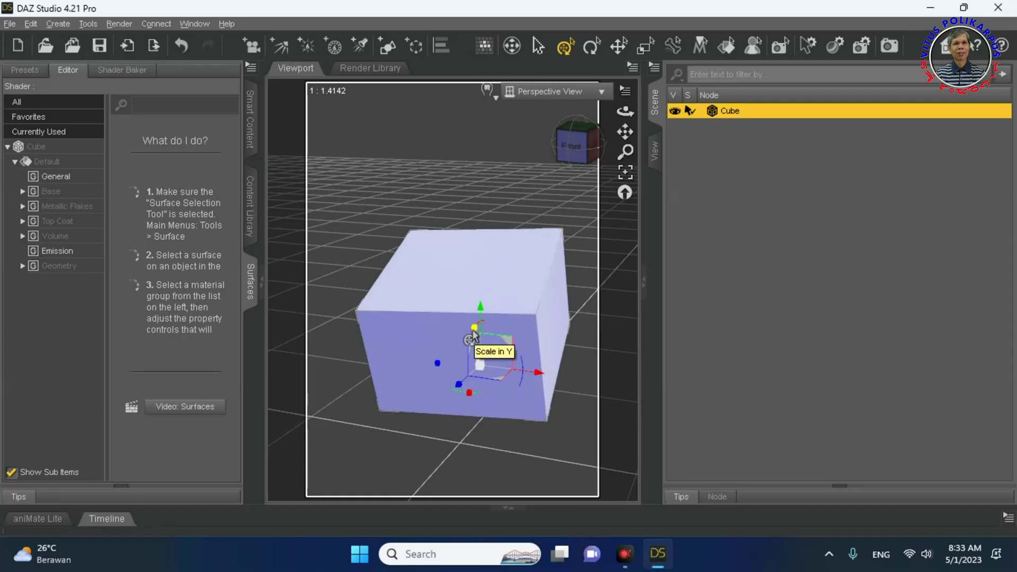
Adjust the Cube's Y scale slightly, then stretch it along X and shrink it back with the Universal tool.
mouse_move(474, 329)
left_mouse_down()
mouse_move(476, 426)
mouse_move(476, 331)
left_mouse_up()
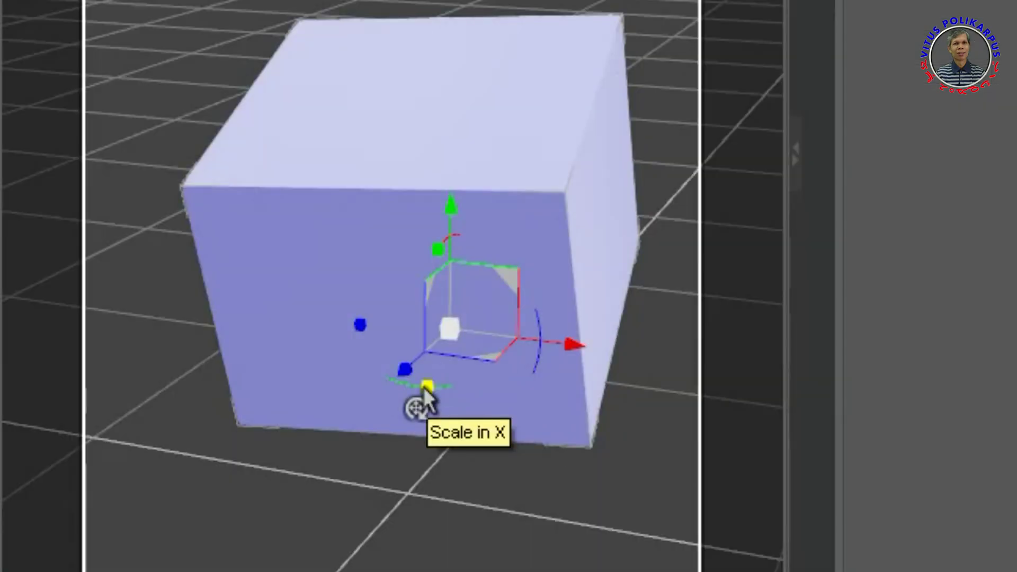
left_click_drag(427, 389, 544, 92)
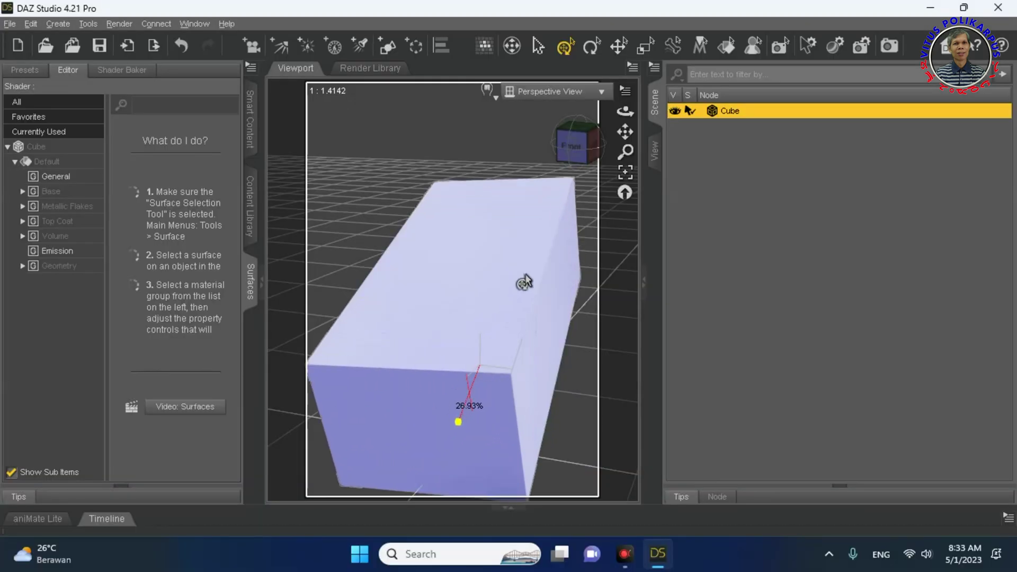
left_click_drag(524, 283, 487, 470)
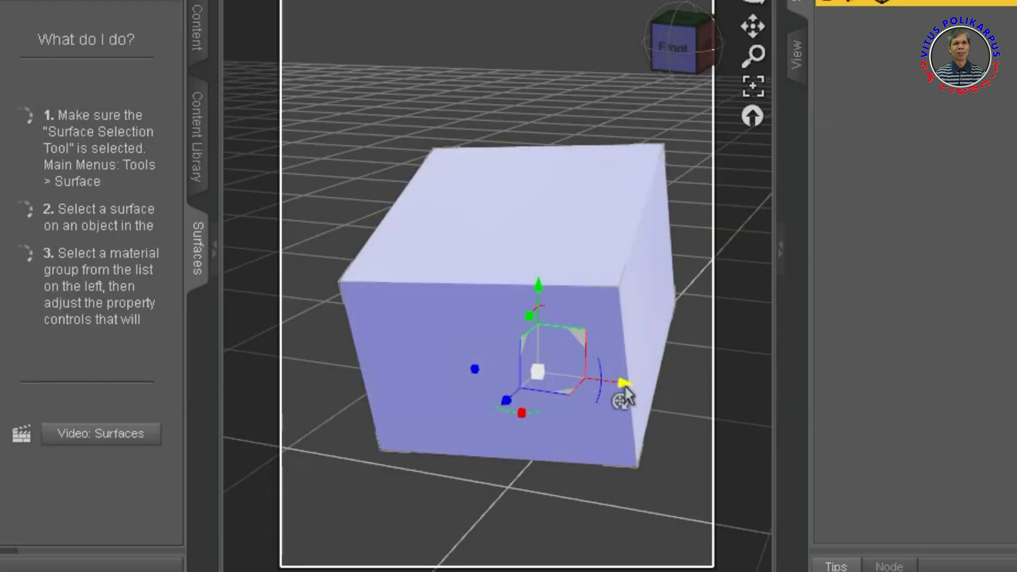
Move the Cube along X, in the X-Y plane and in the X-Z plane with the Universal tool.
left_click_drag(625, 388, 523, 312)
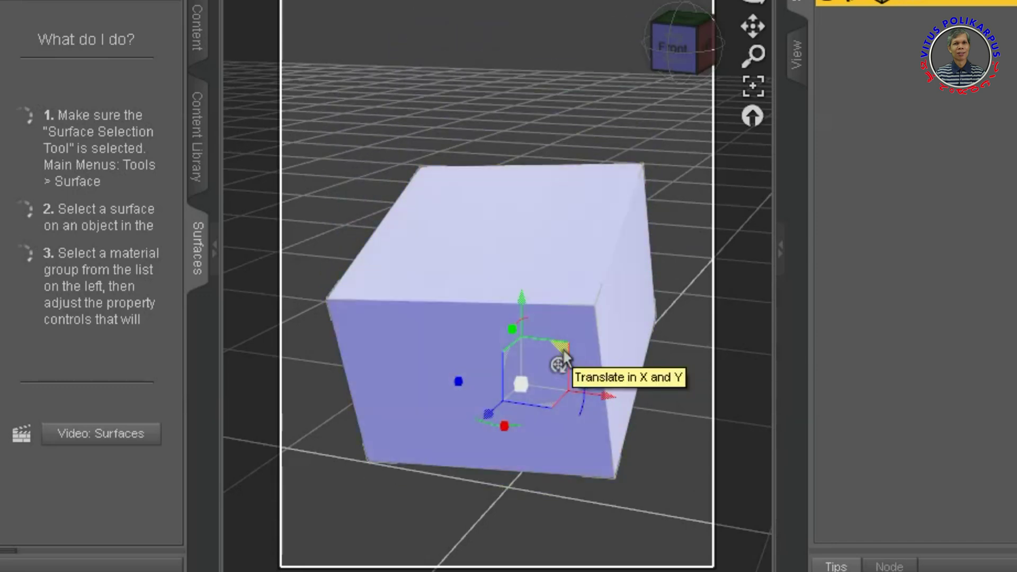
left_click_drag(560, 360, 542, 200)
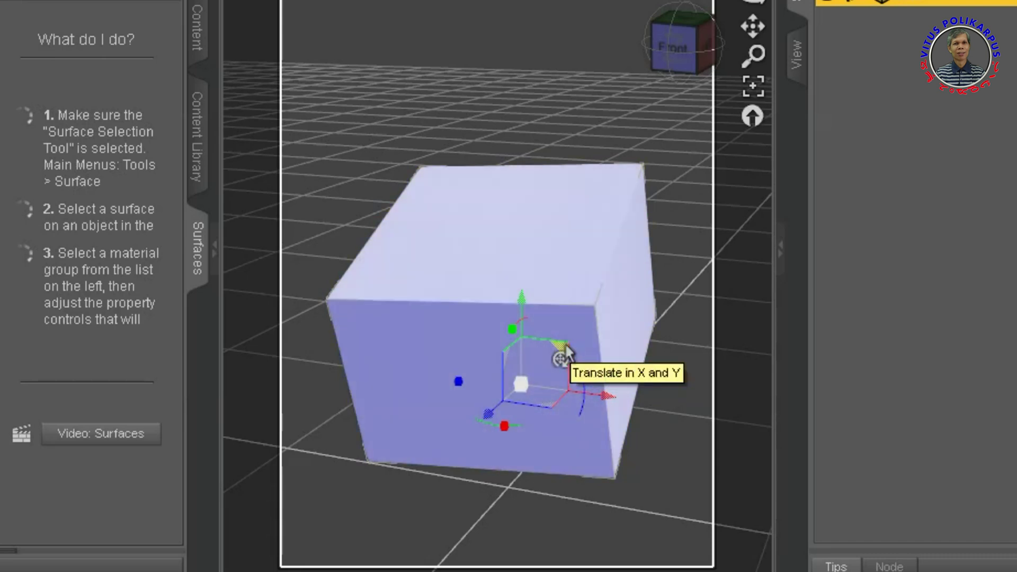
left_click_drag(482, 250, 478, 285)
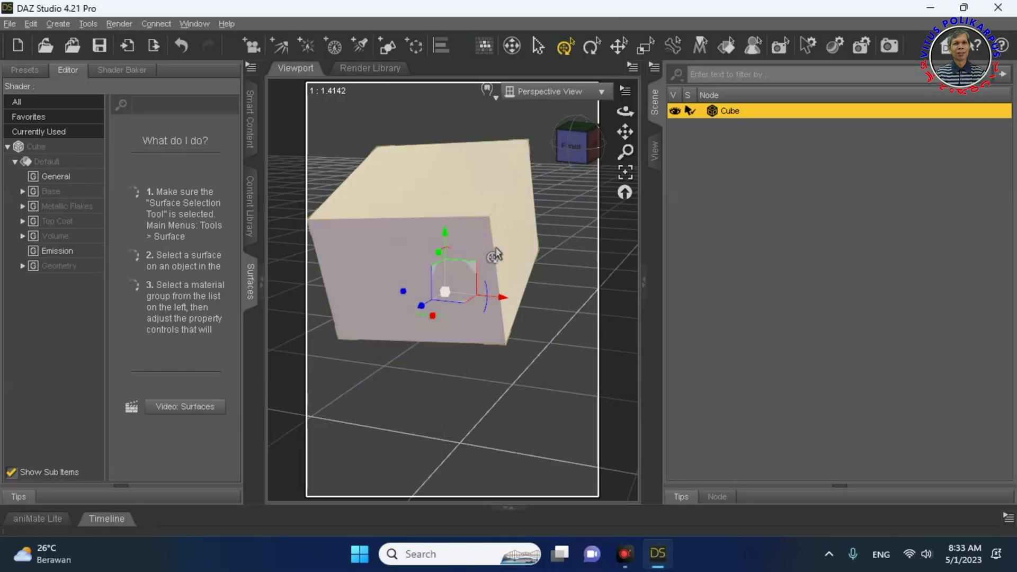
left_click_drag(465, 302, 498, 364)
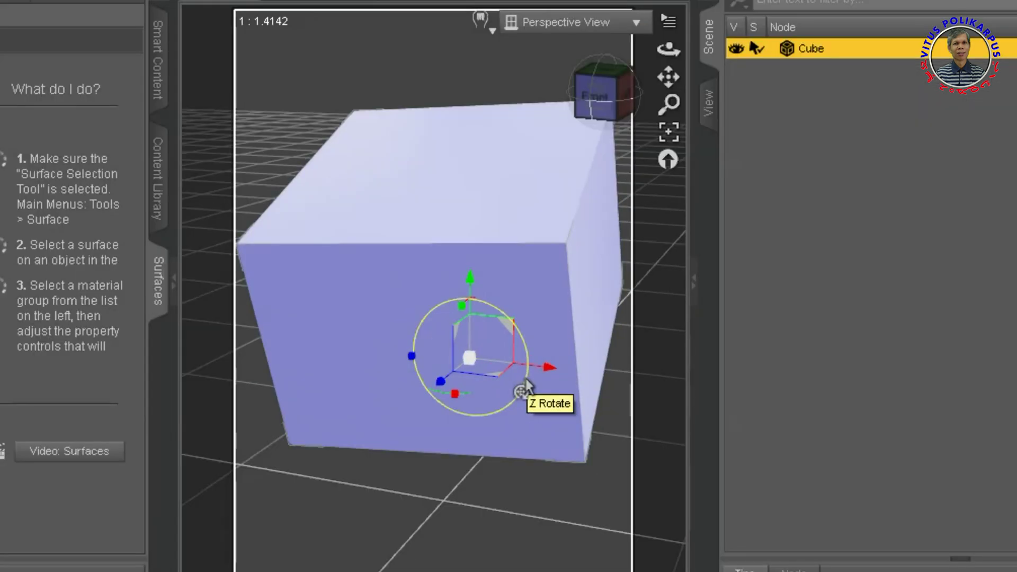
Rotate the Cube about its Z, Y and X axes using the Universal tool's rotation handles.
left_click_drag(526, 380, 532, 306)
left_click_drag(548, 398, 544, 400)
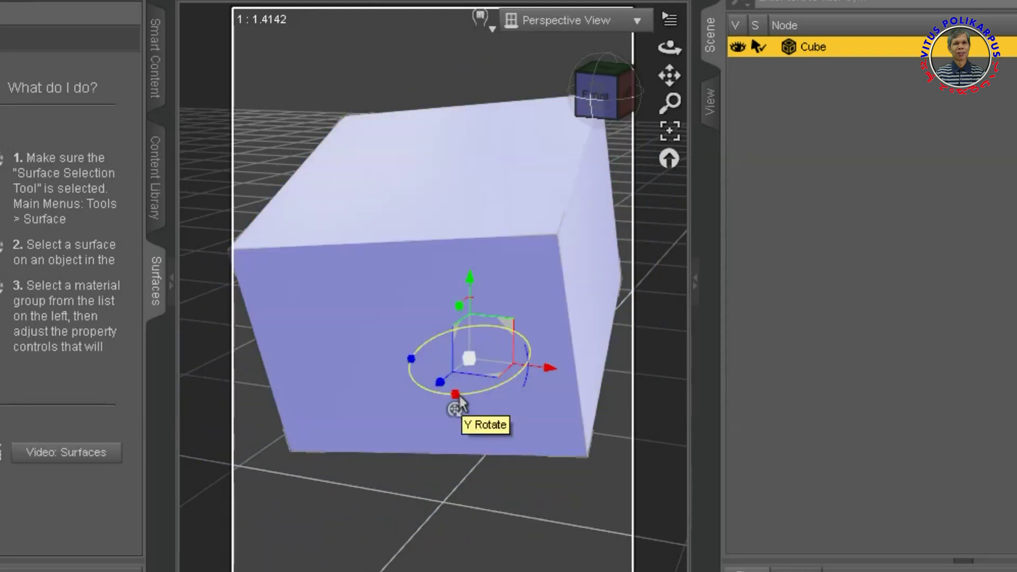
left_click_drag(458, 398, 454, 420)
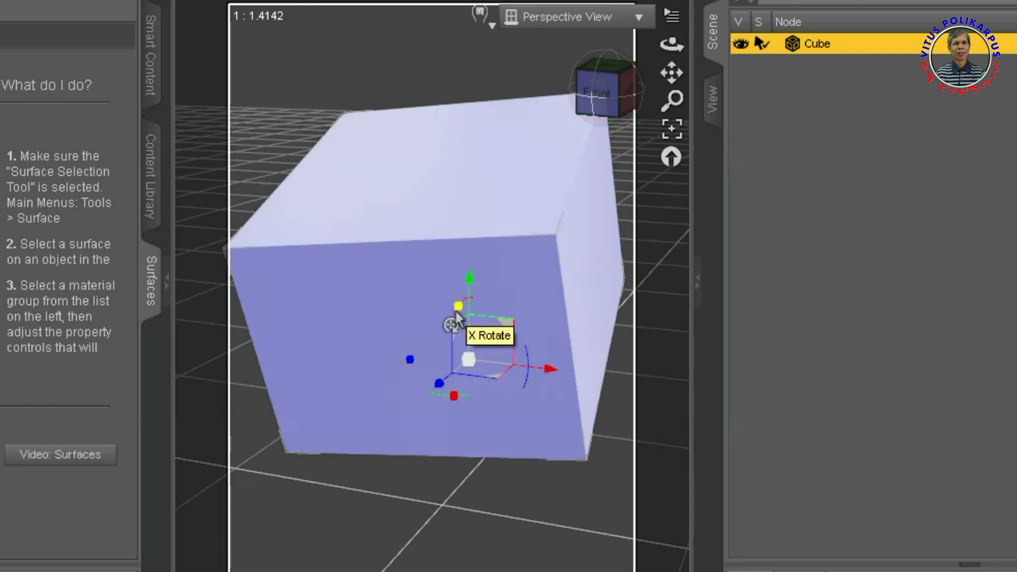
left_click_drag(456, 321, 429, 401)
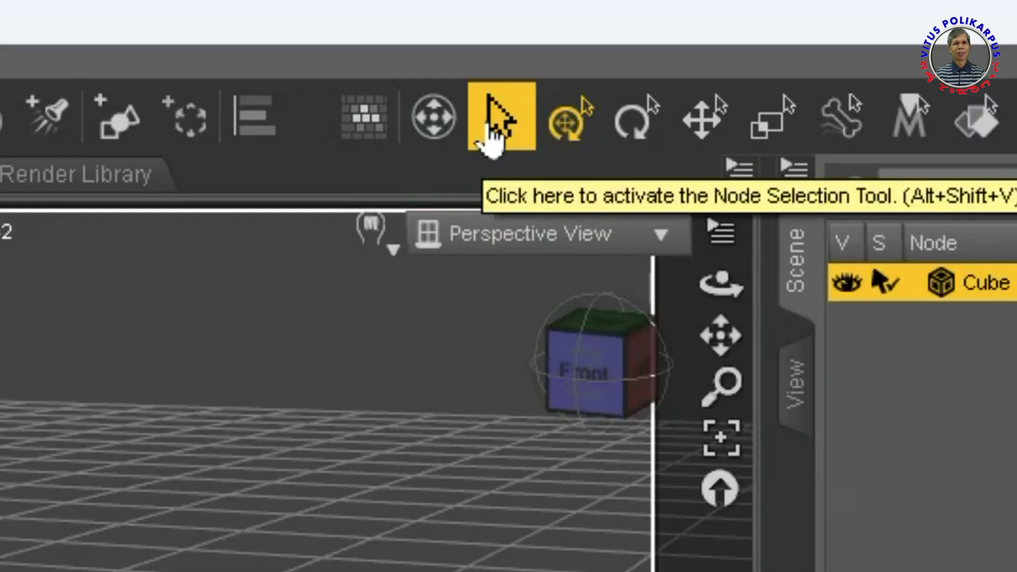
Activate the Node Selection tool on the Cube and orbit the view around it with the Scene Navigator tool.
left_click(490, 134)
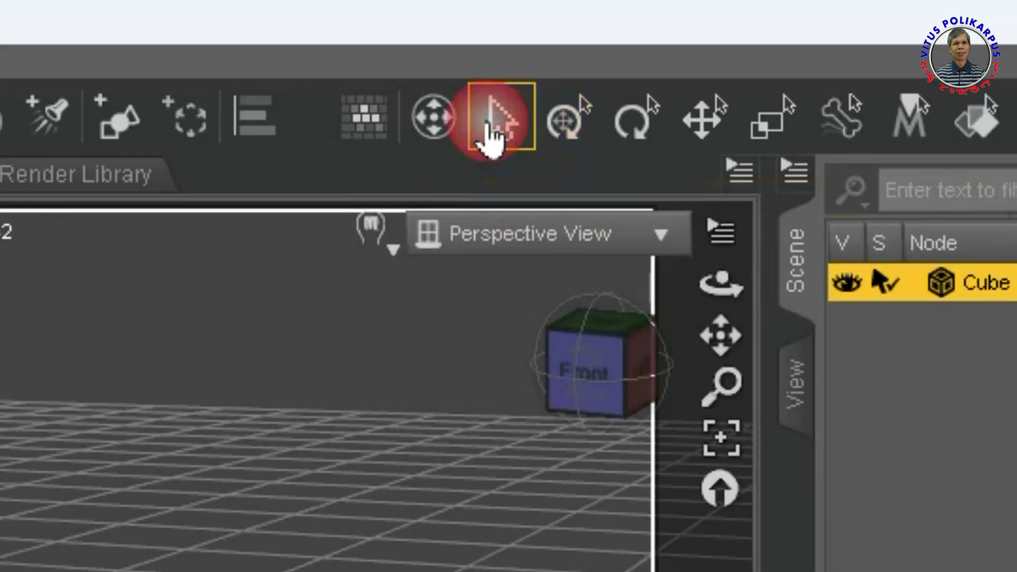
left_click(434, 376)
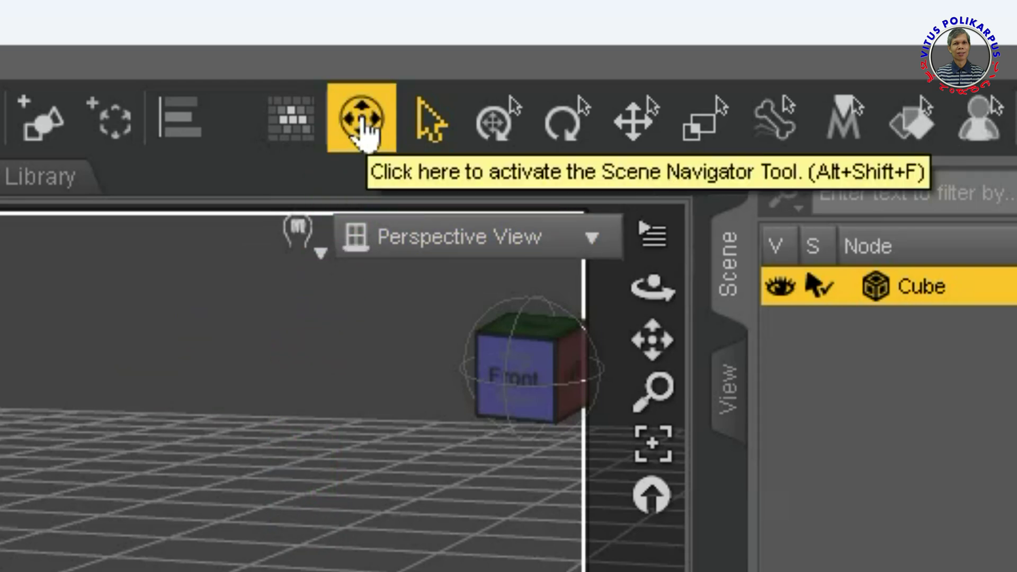
left_click(360, 127)
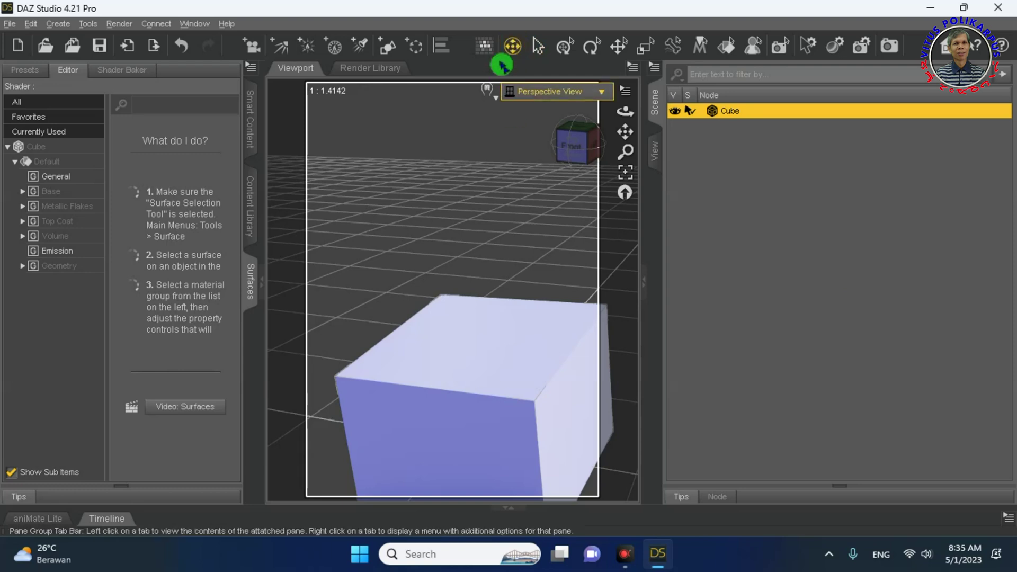
left_click_drag(434, 253, 403, 255)
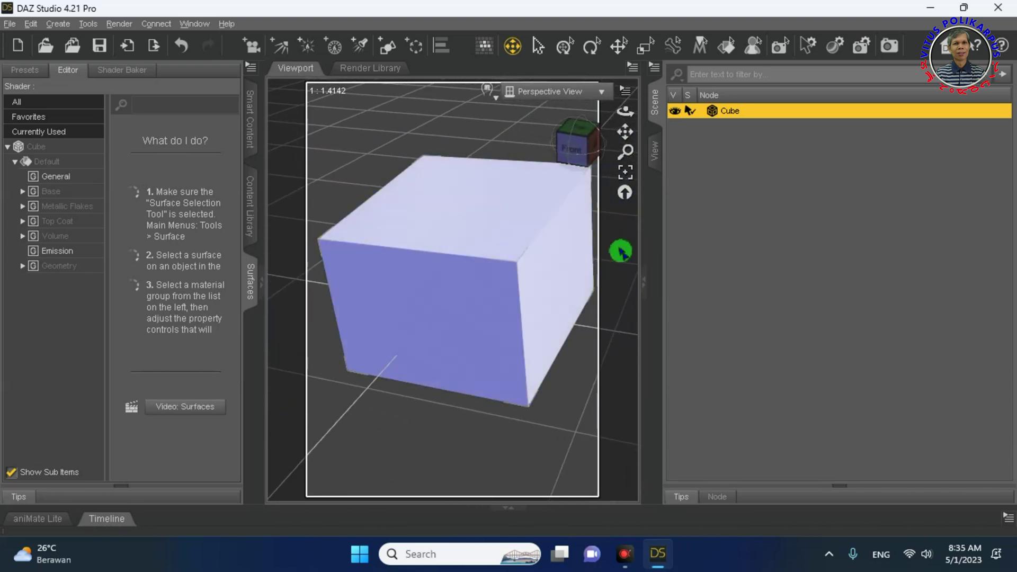
left_click(523, 33)
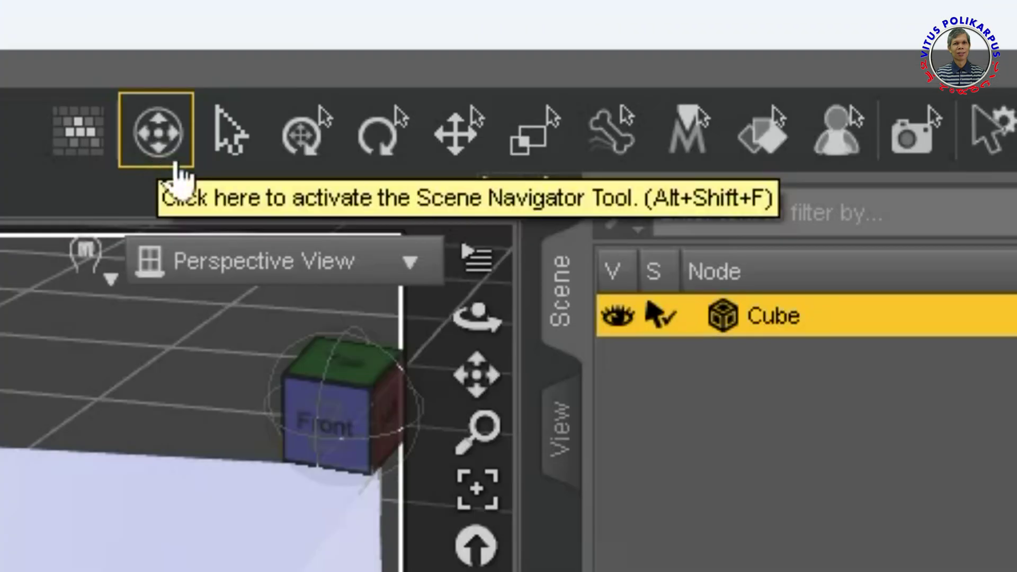
left_click(228, 154)
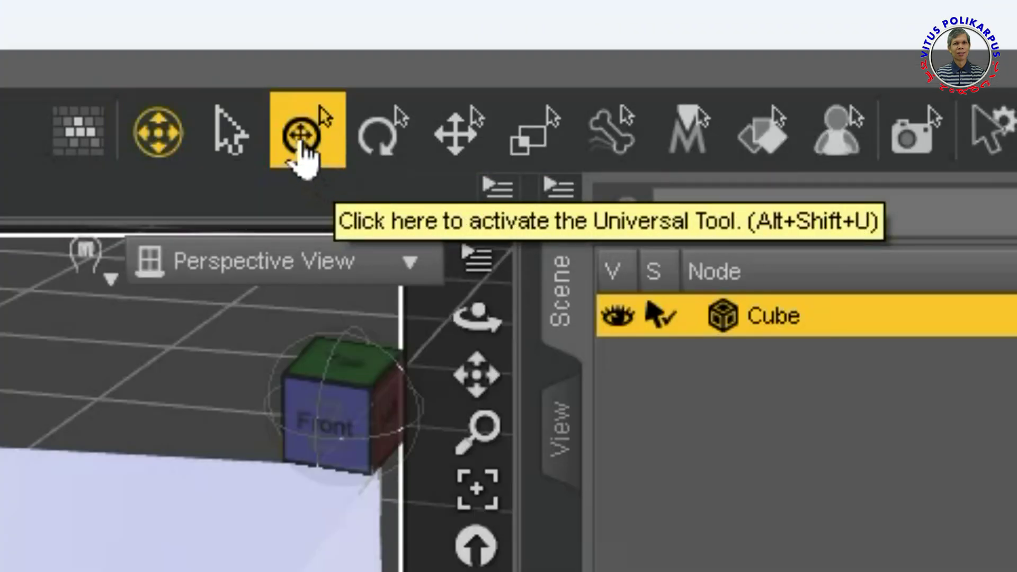